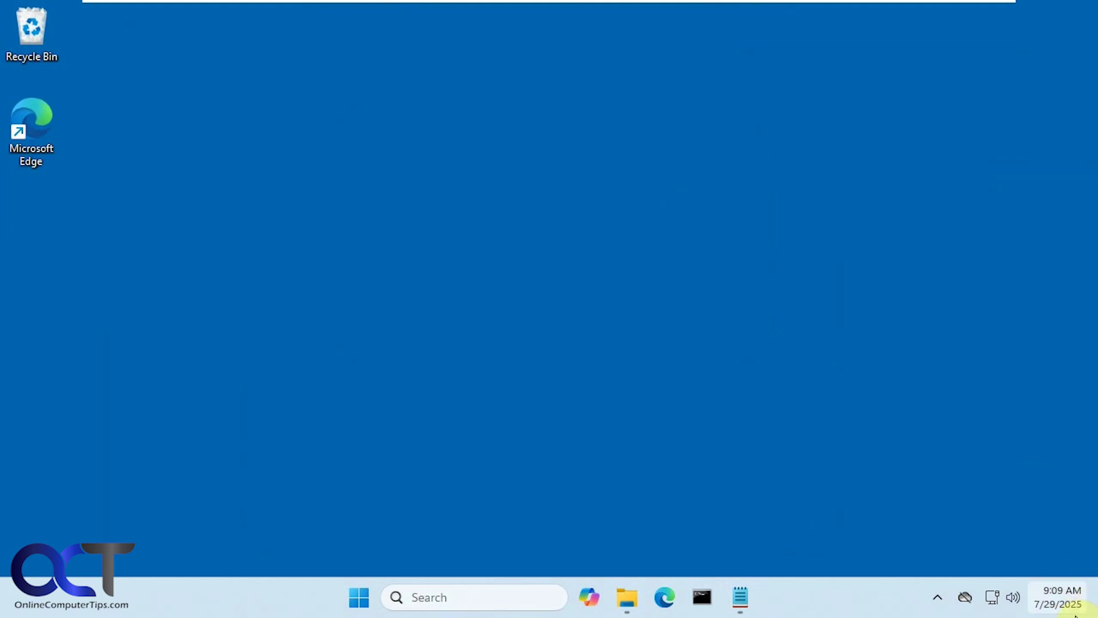
- Preview the calendar flyout, then open Settings at Time & language > Date & time
click(1055, 605)
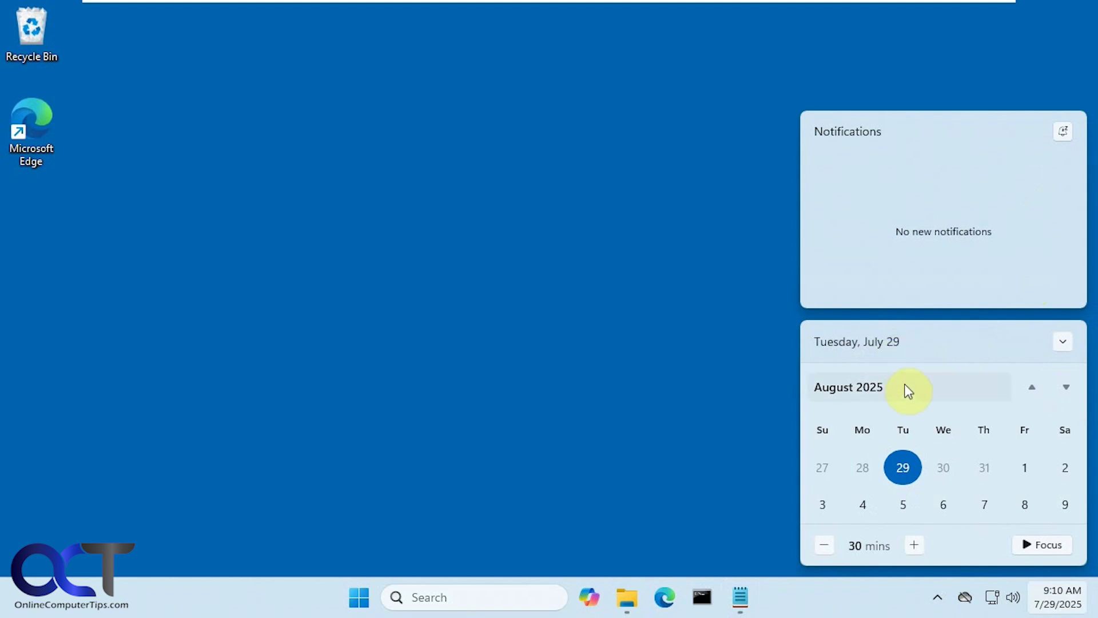
click(783, 380)
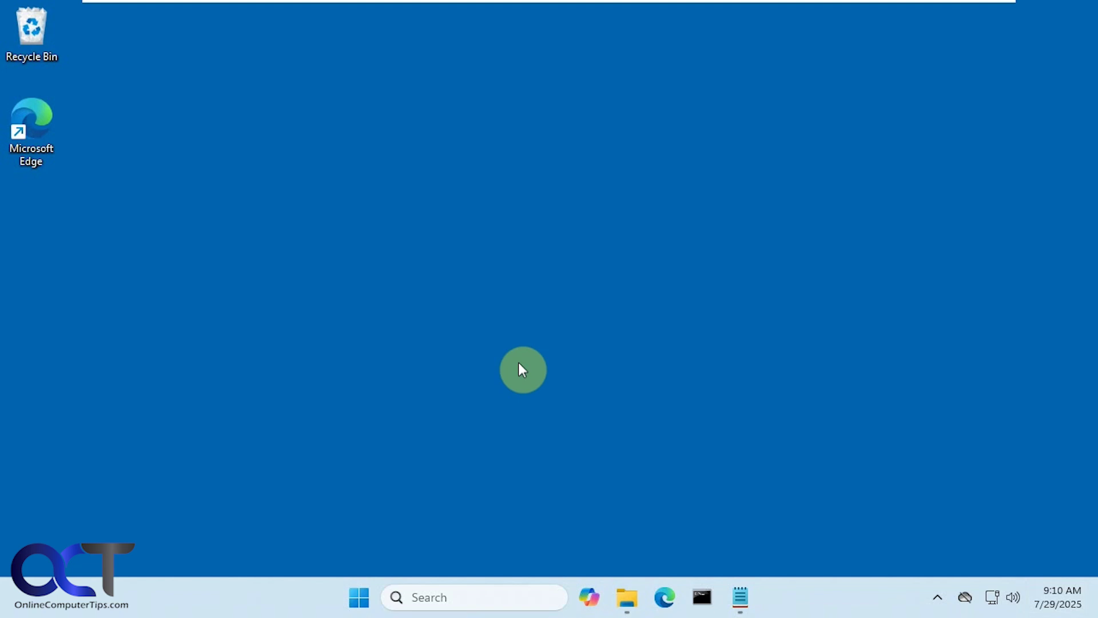
click(360, 595)
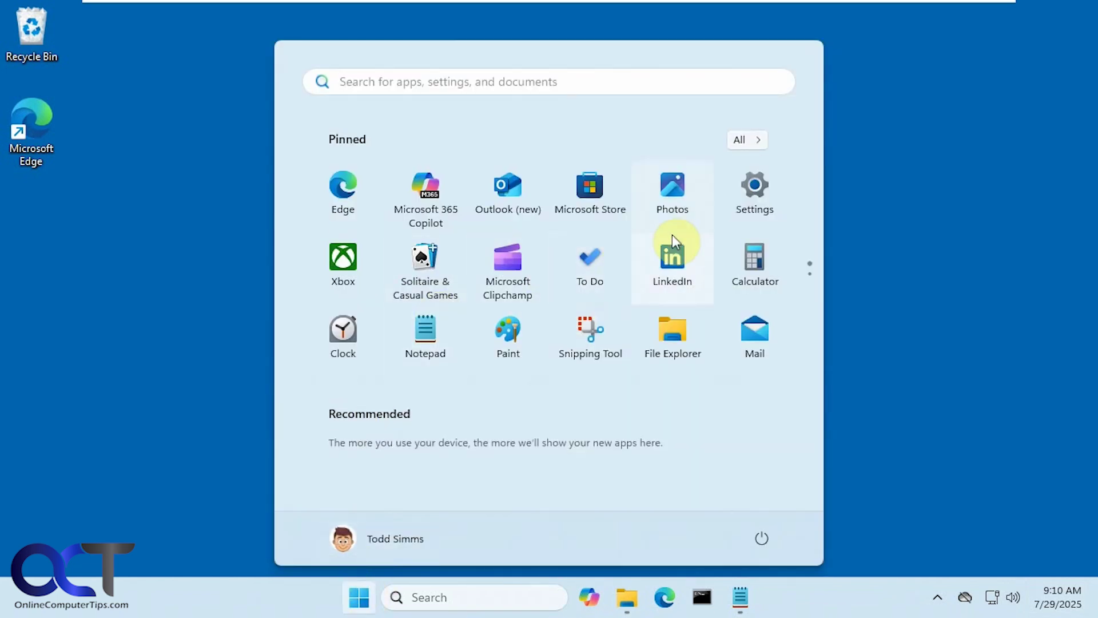
click(768, 204)
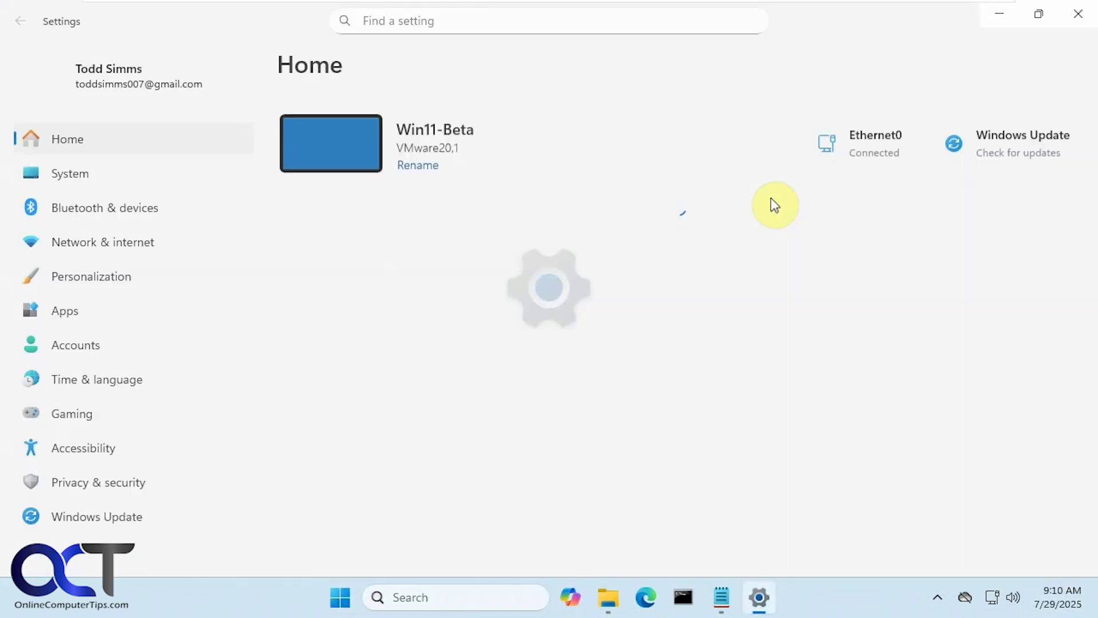
click(96, 382)
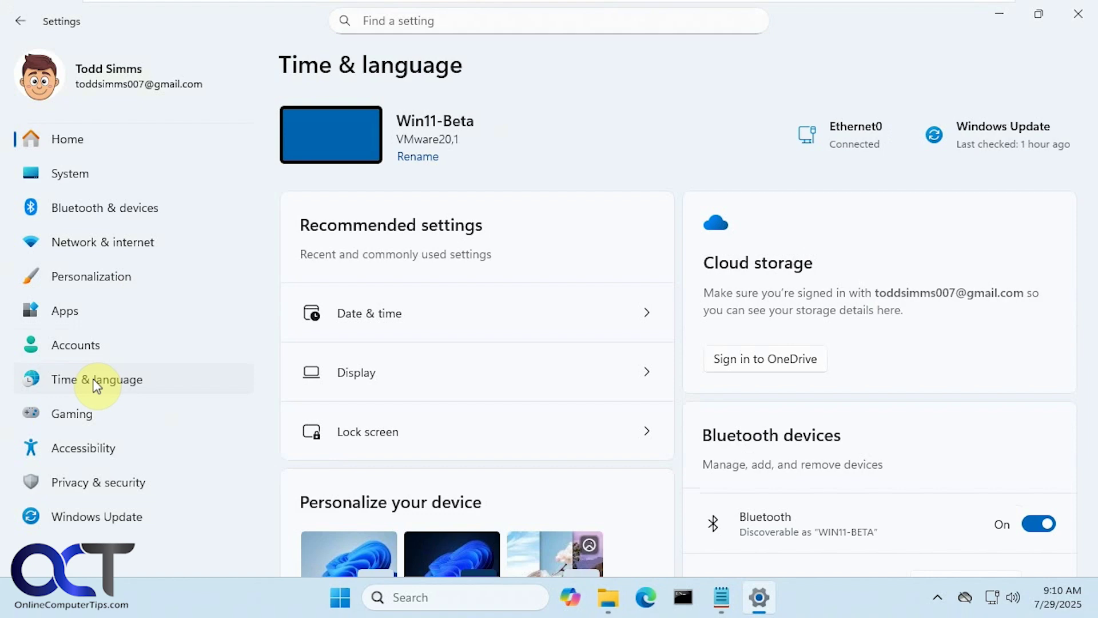
click(429, 213)
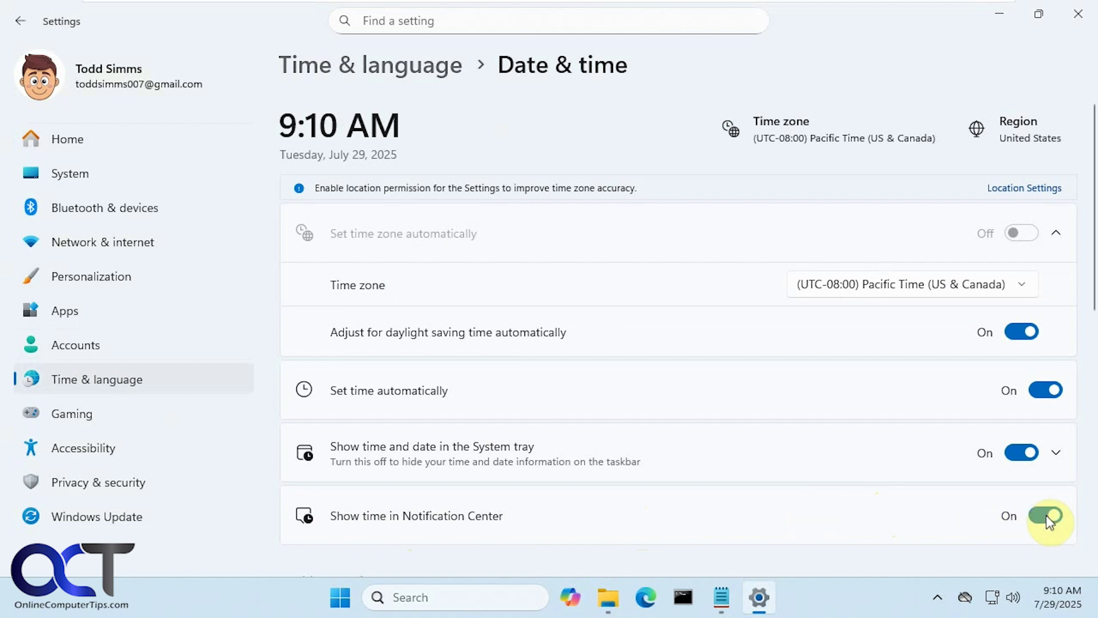
- Minimise Settings, then open and close the calendar flyout to confirm the seconds clock
click(999, 16)
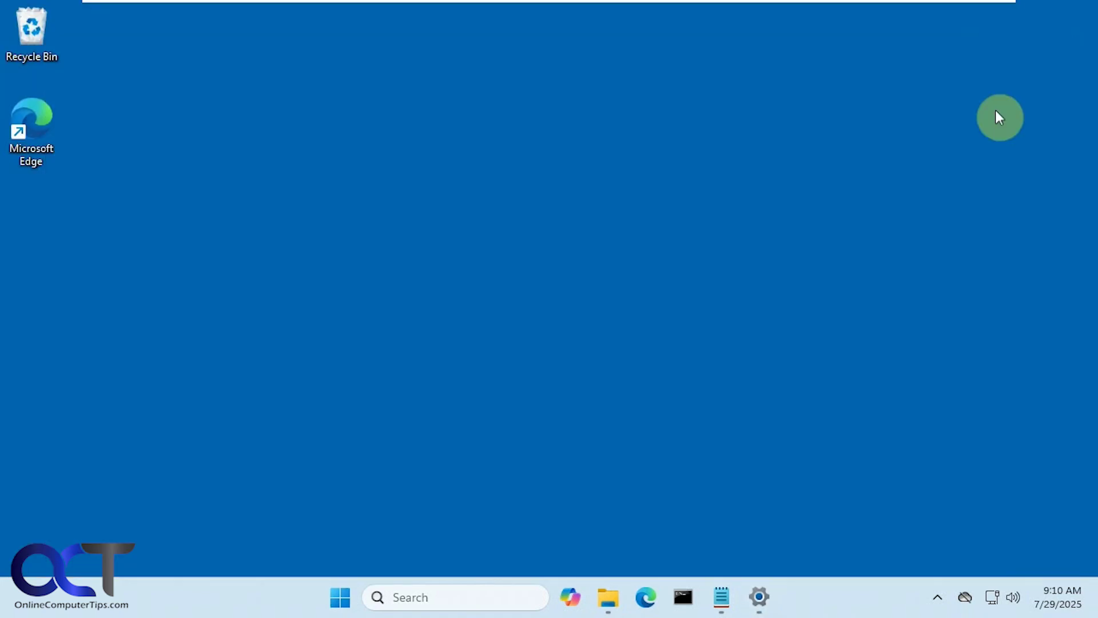
click(1059, 599)
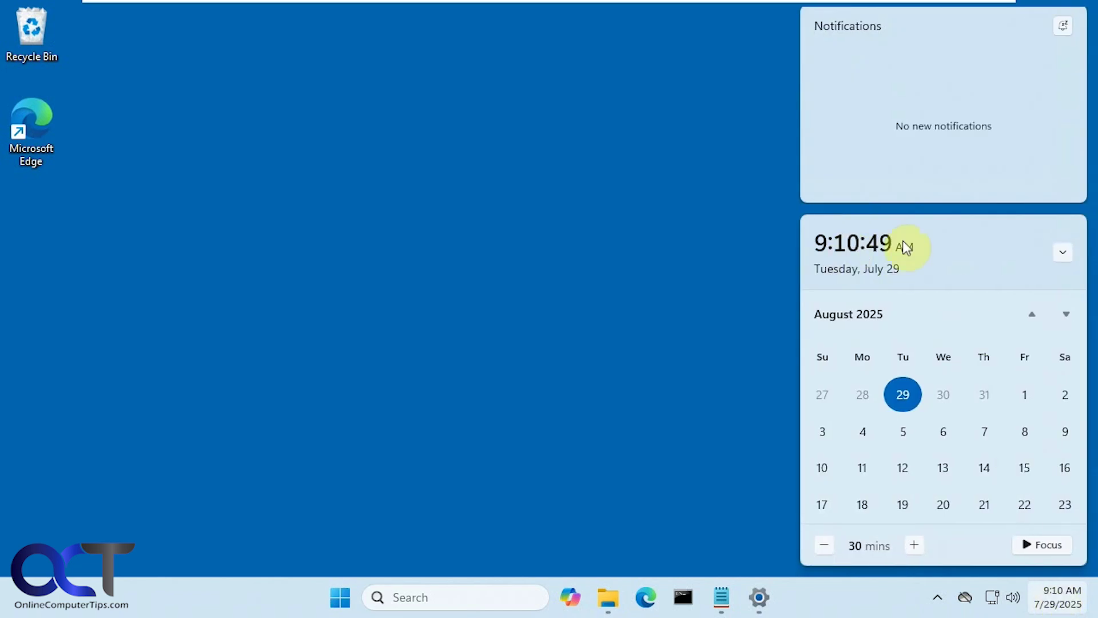
click(646, 284)
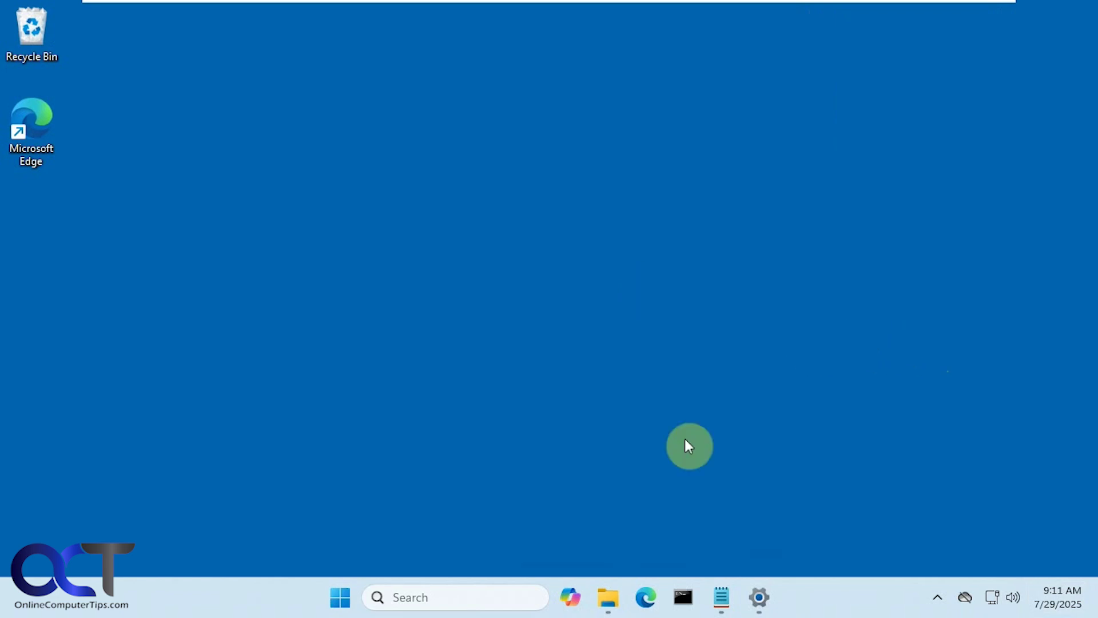
- Open File Explorer on Local Disk (C:) and enter the ViVe folder
click(608, 597)
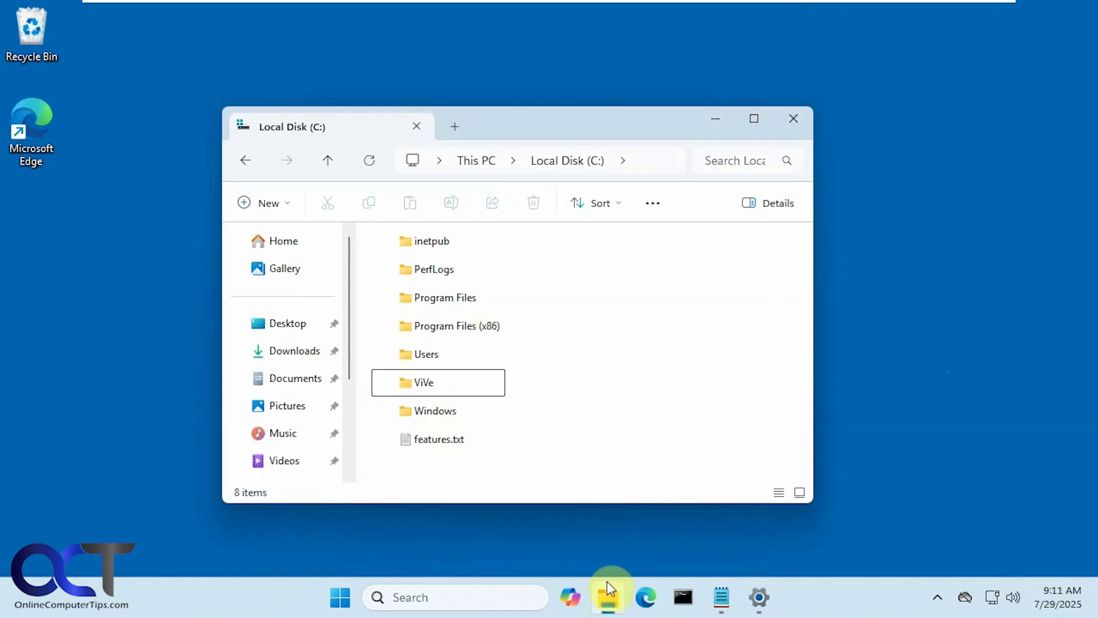
double_click(447, 382)
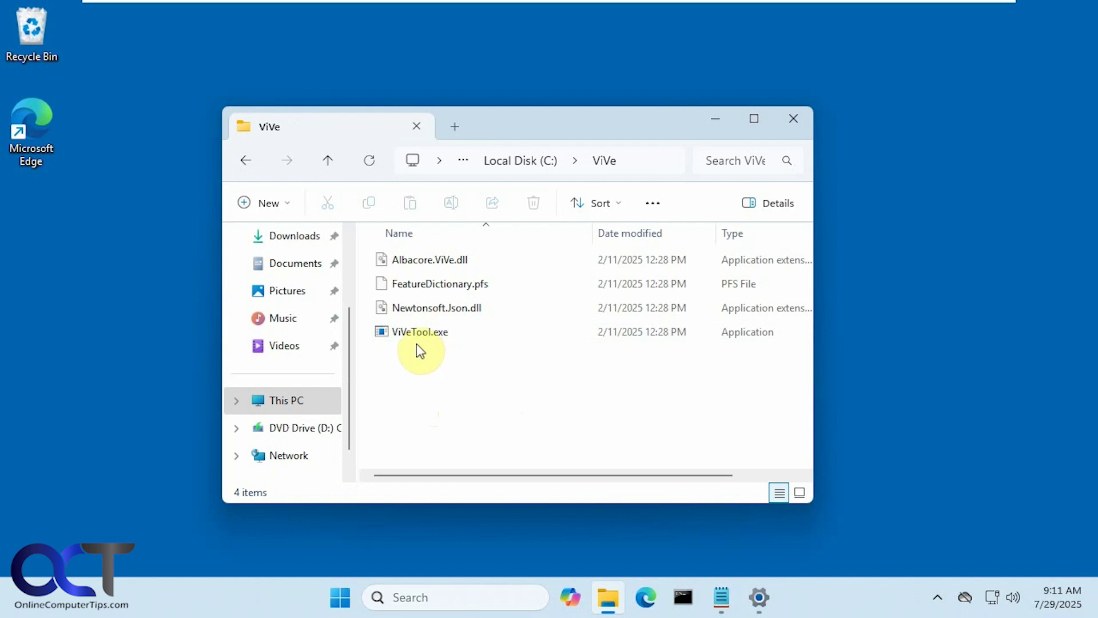
- Launch Command Prompt as administrator via a cmd search
click(716, 121)
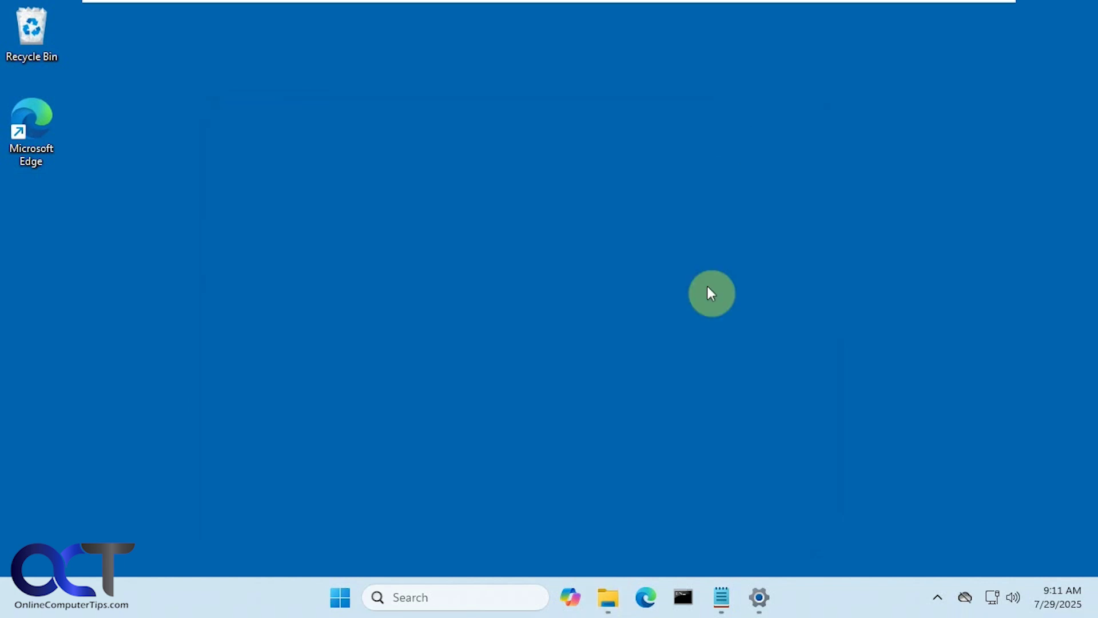
click(406, 592)
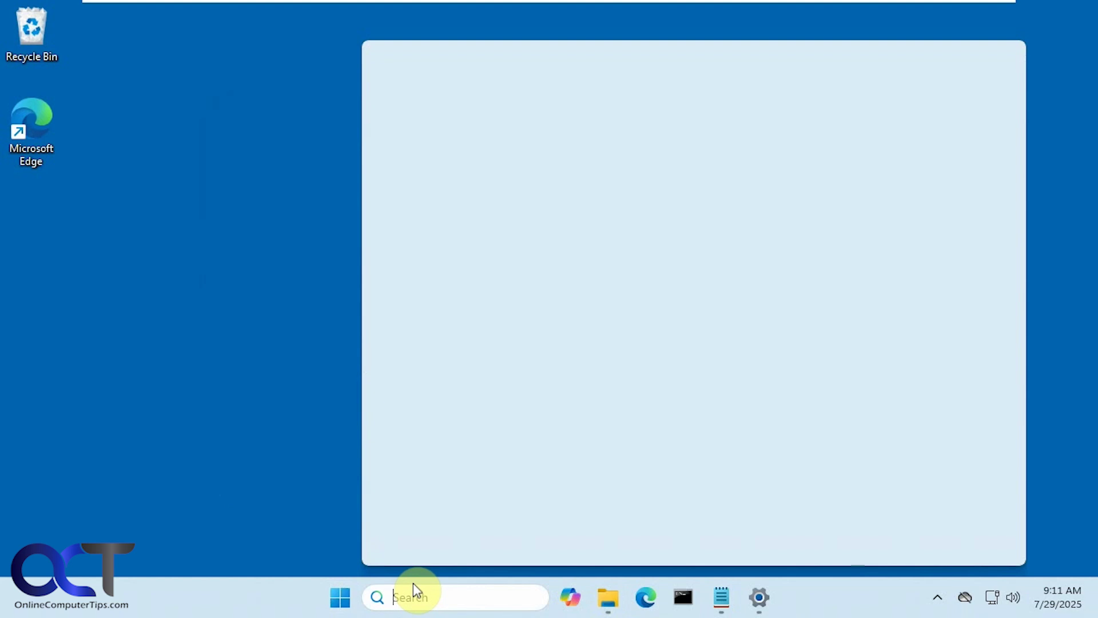
text(cmd)
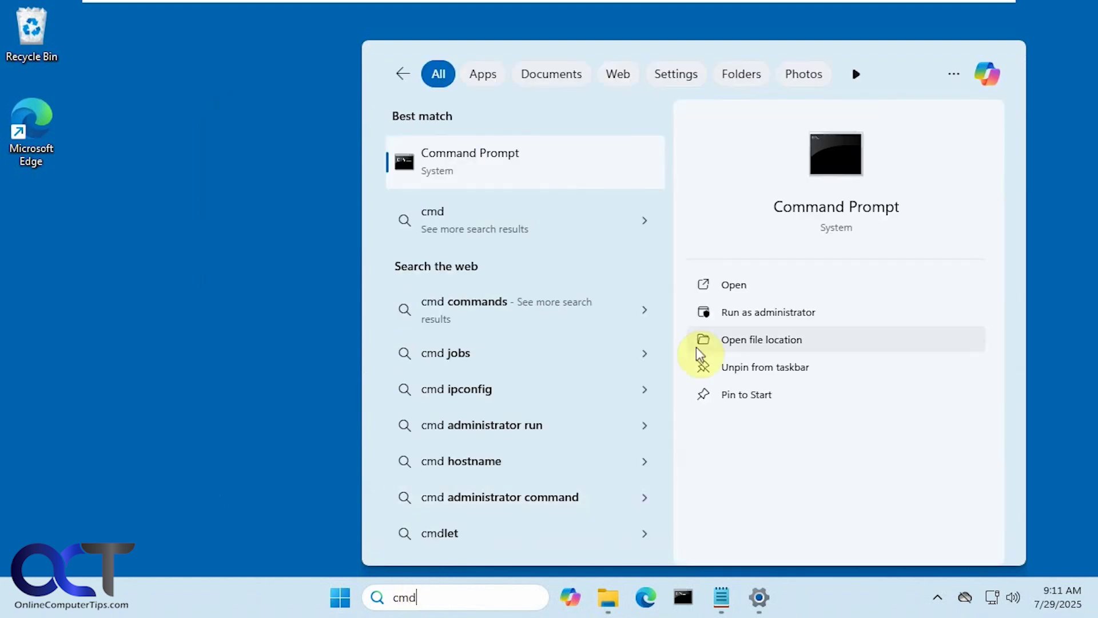
click(764, 320)
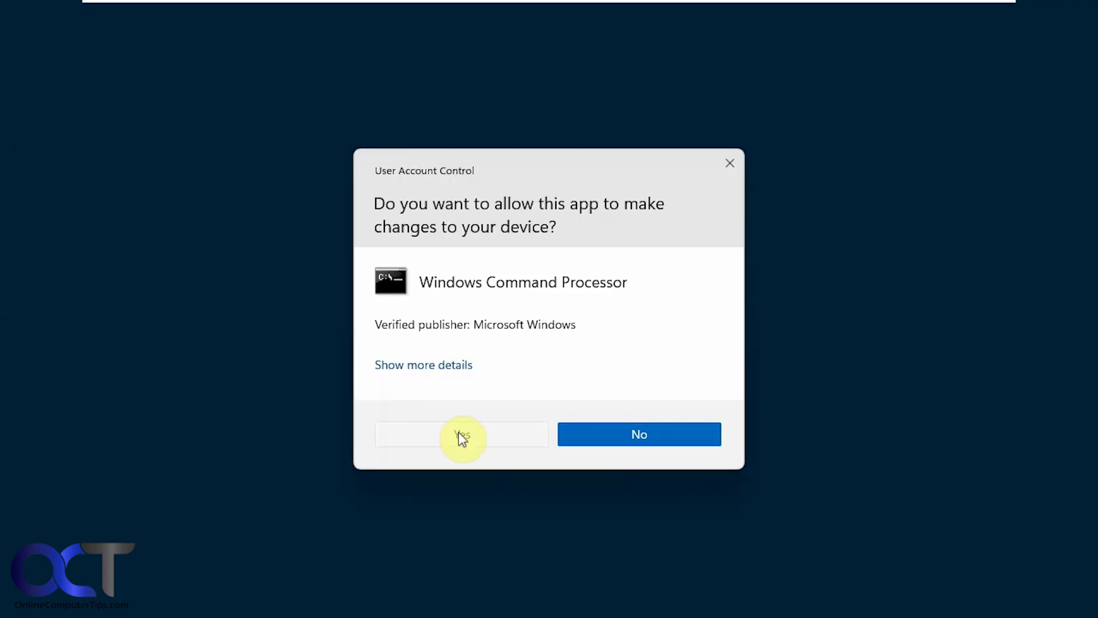
click(461, 435)
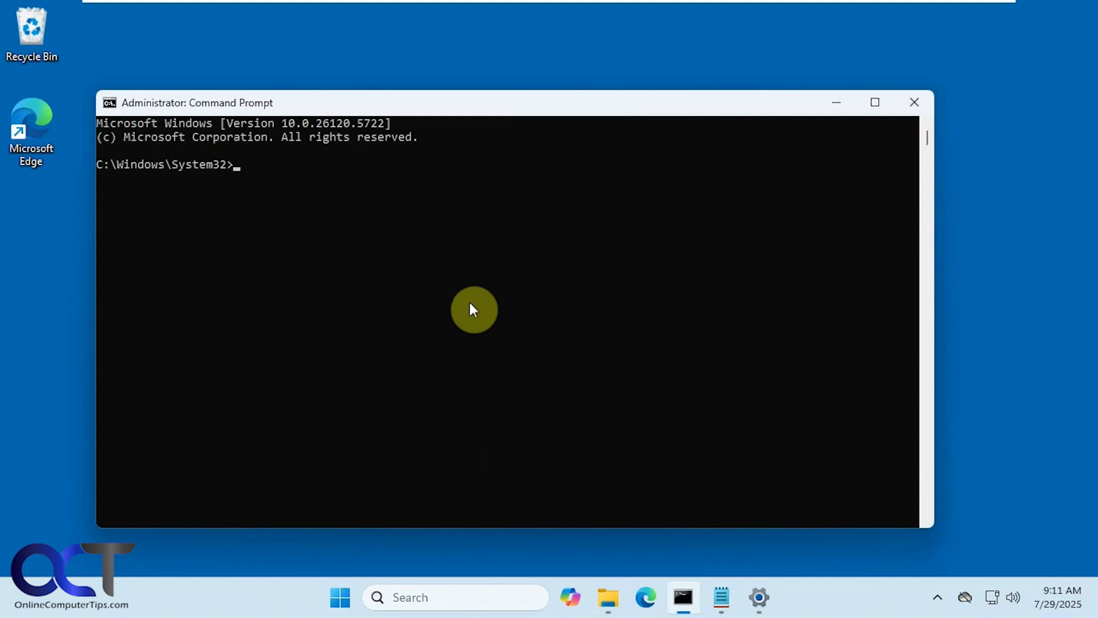
- Change the Command Prompt directory to C:\ViVe
text(cd\)
key(Return)
text(cd vive)
key(Return)
- Copy the first vivetool command from Notepad and run it to enable ID 42651849
click(722, 595)
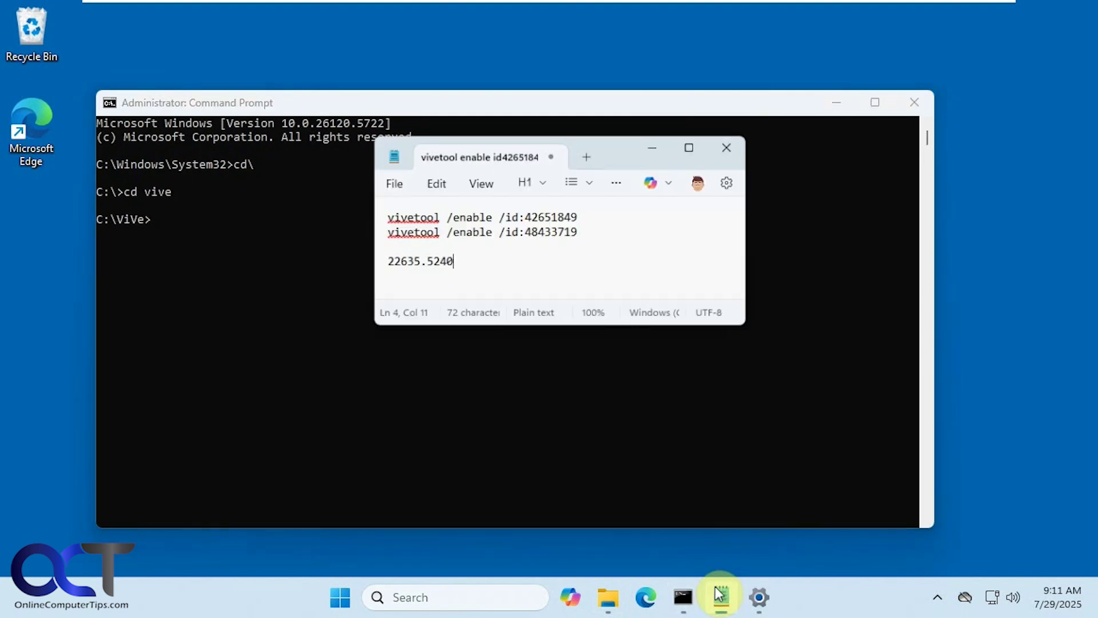
drag(574, 200, 320, 198)
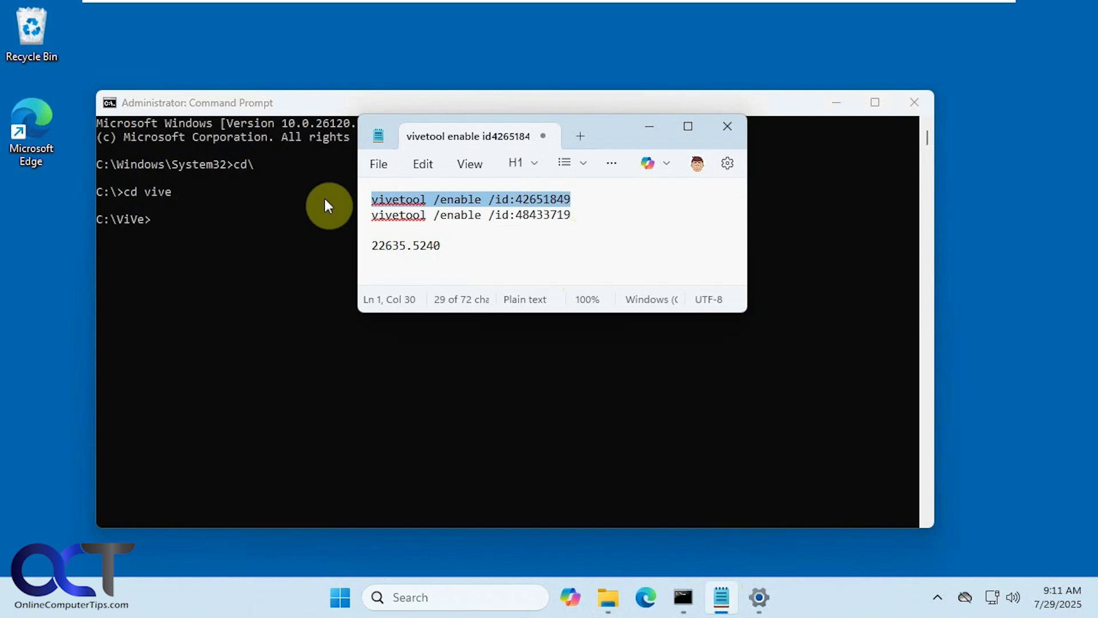
key(ctrl+c)
click(194, 224)
right_click(195, 224)
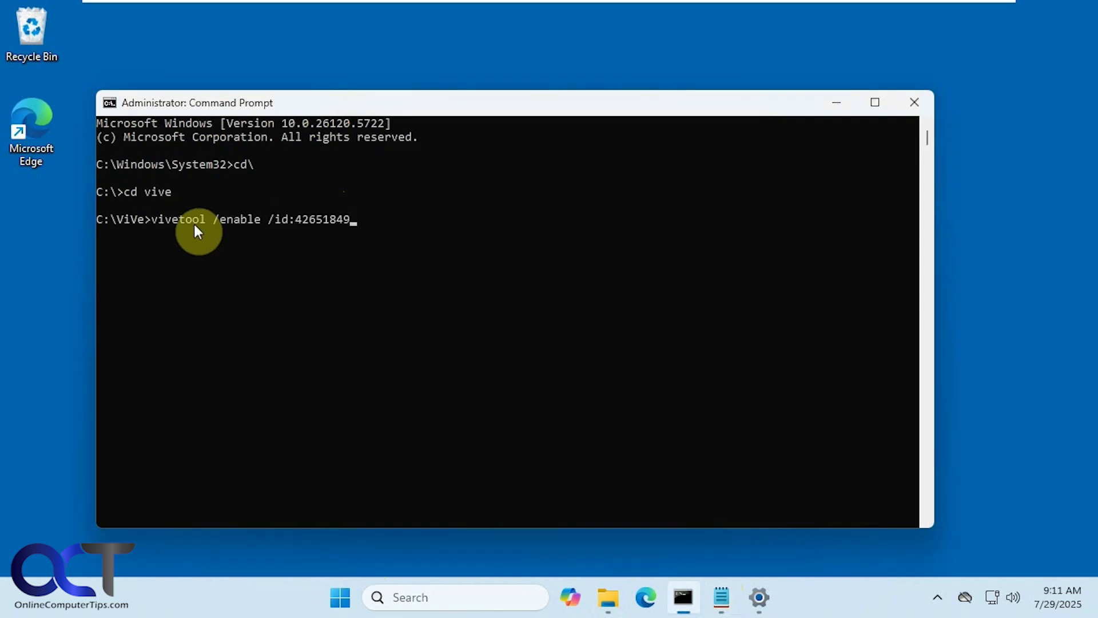
key(Return)
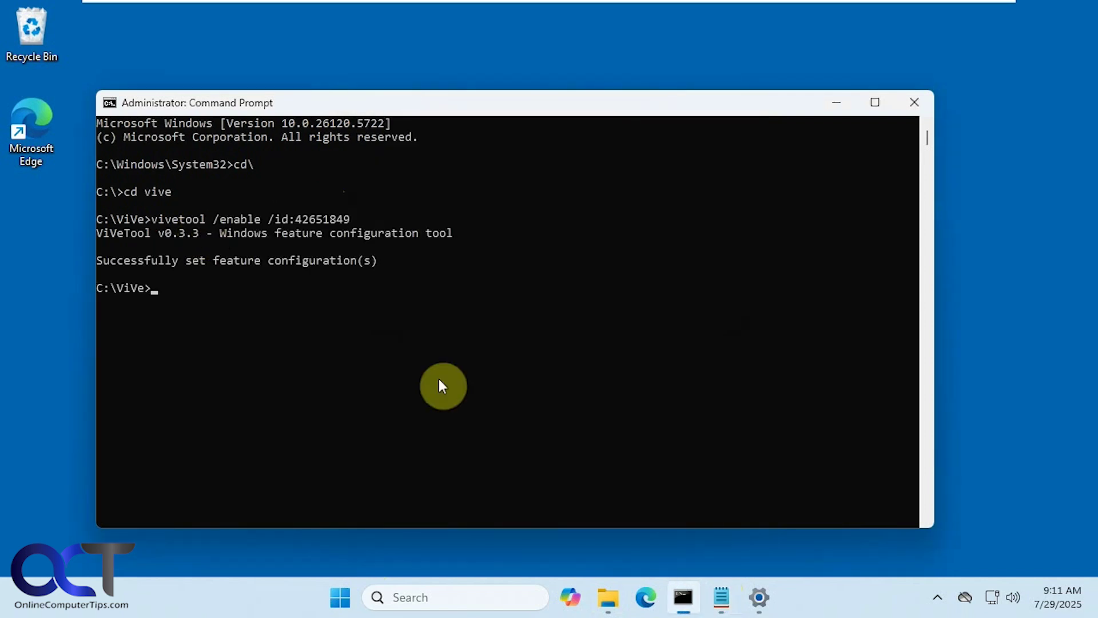
- Copy and run the second vivetool command to enable ID 48433719
click(722, 597)
drag(570, 215, 340, 221)
click(230, 290)
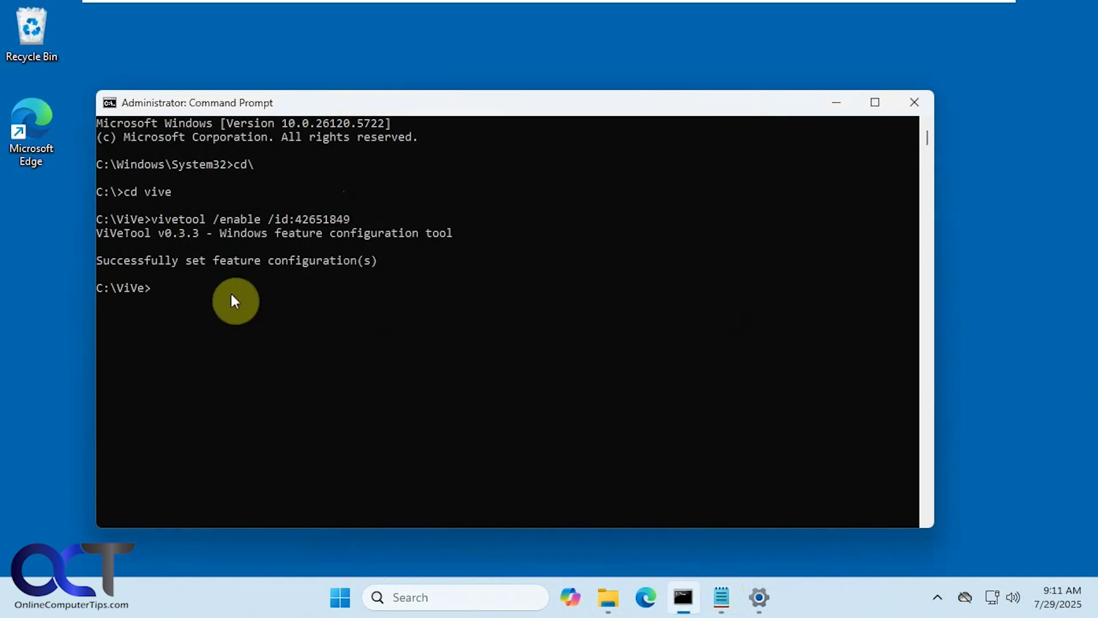
right_click(230, 291)
key(Return)
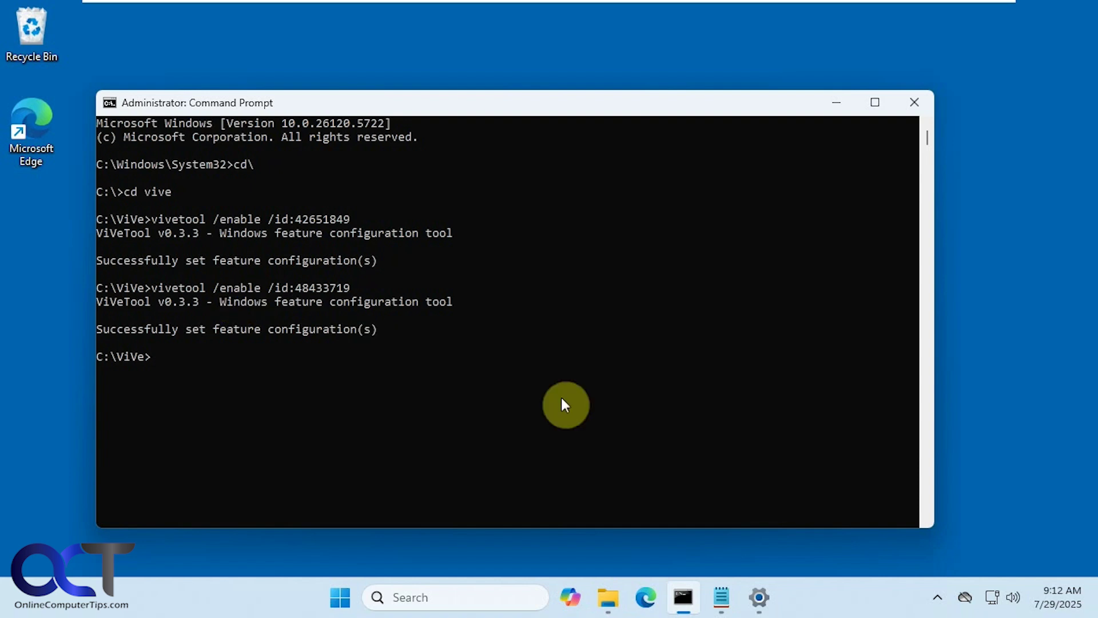
- Select the noted build number 22635.5240 in Notepad, then return to Settings
click(720, 589)
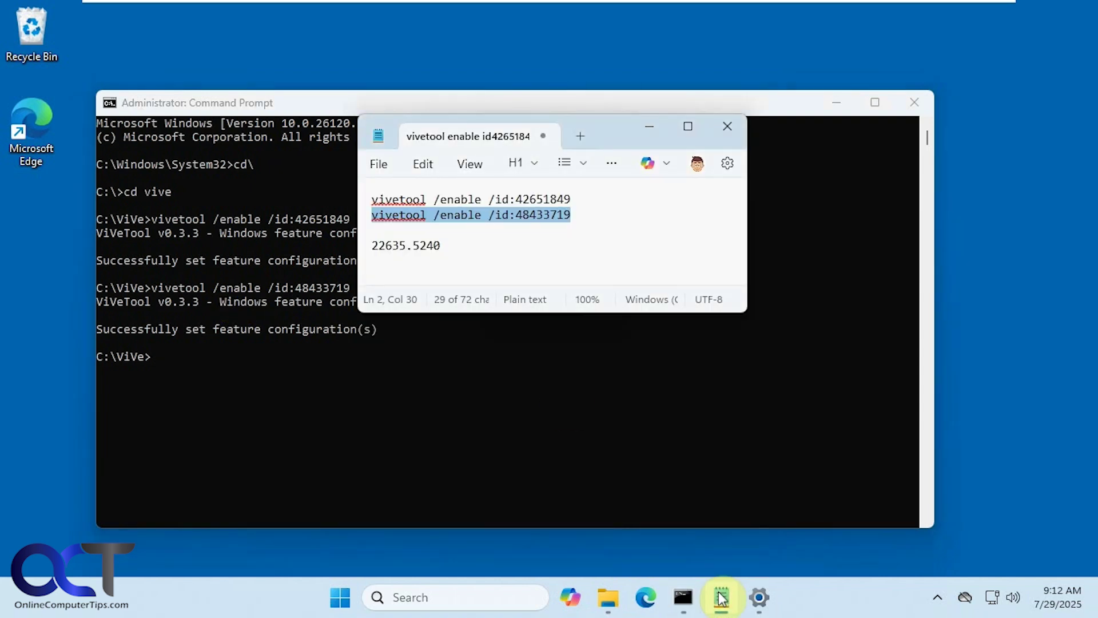
click(497, 261)
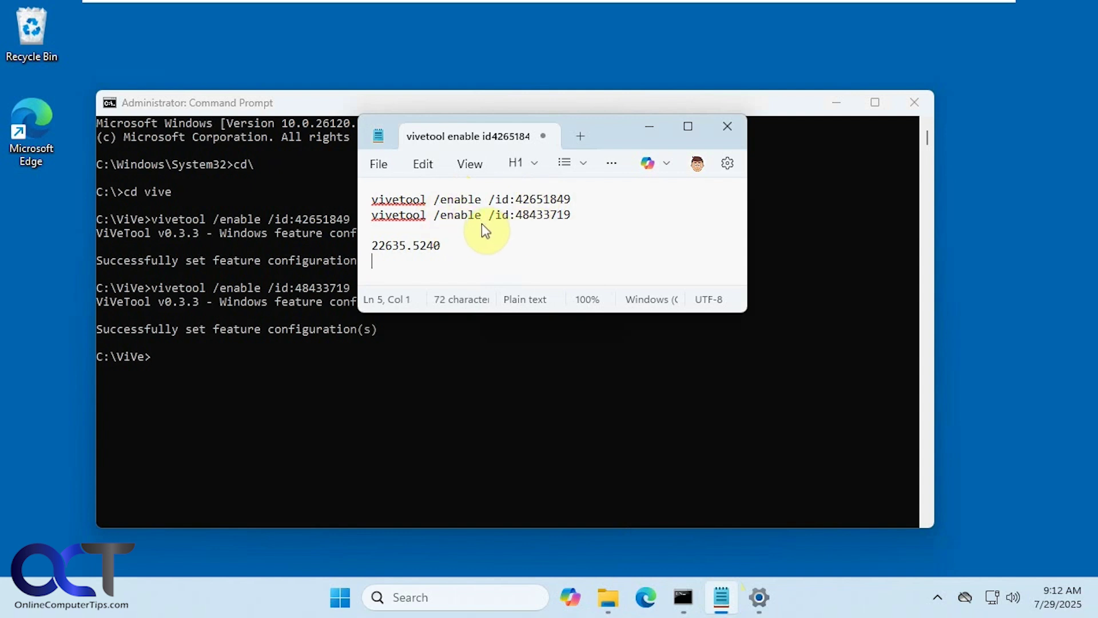
double_click(437, 244)
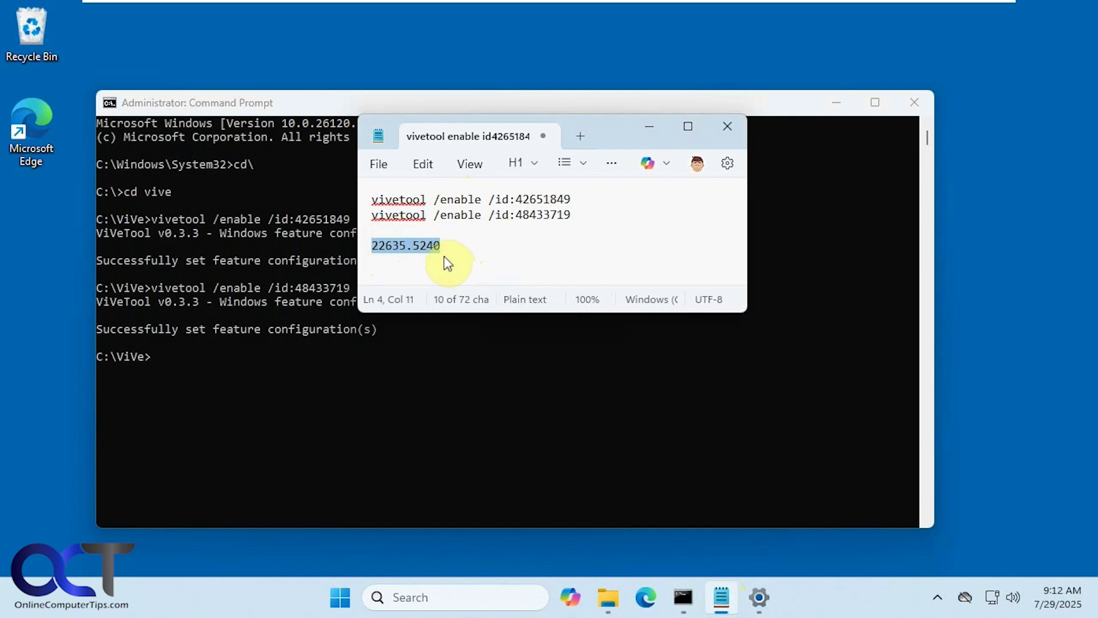
click(759, 597)
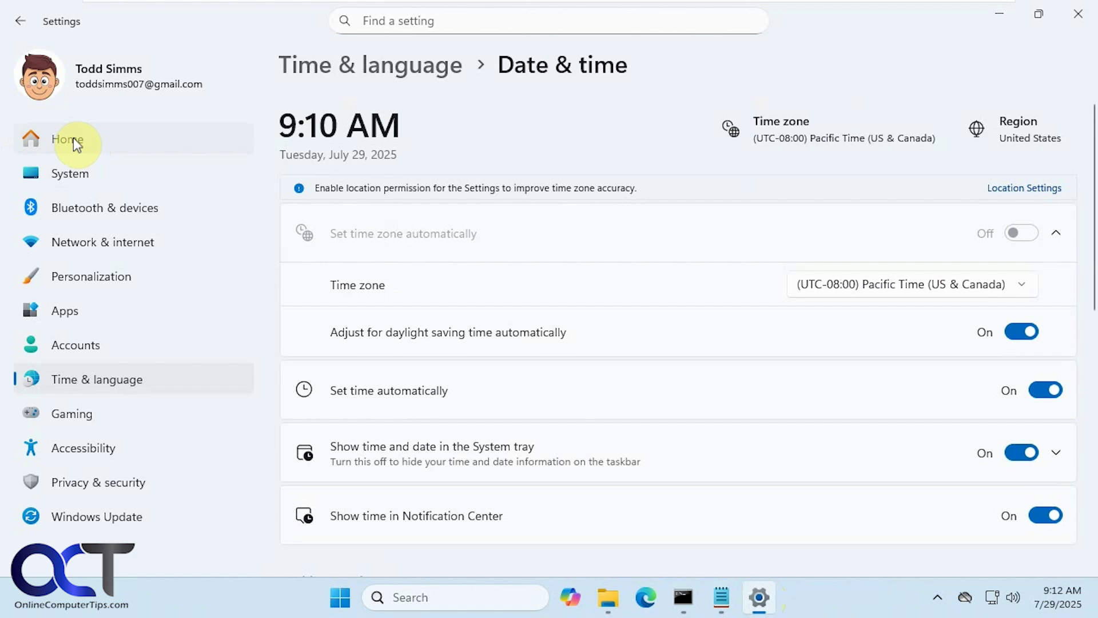
- Show System > About and select the OS build 26120.5722
click(79, 173)
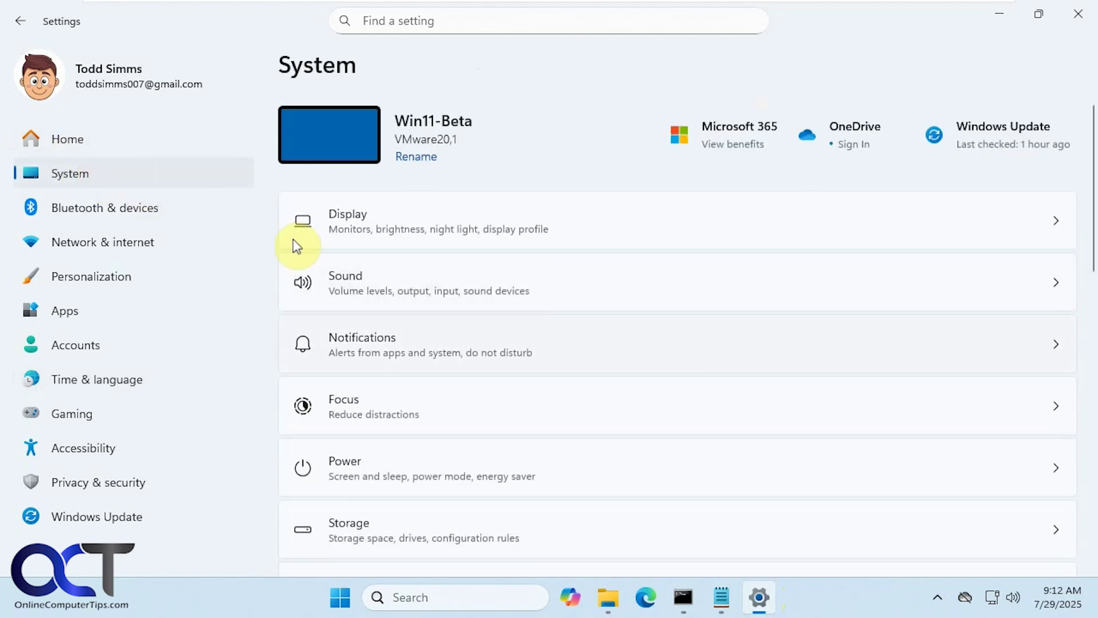
scroll(434, 385, down, 15)
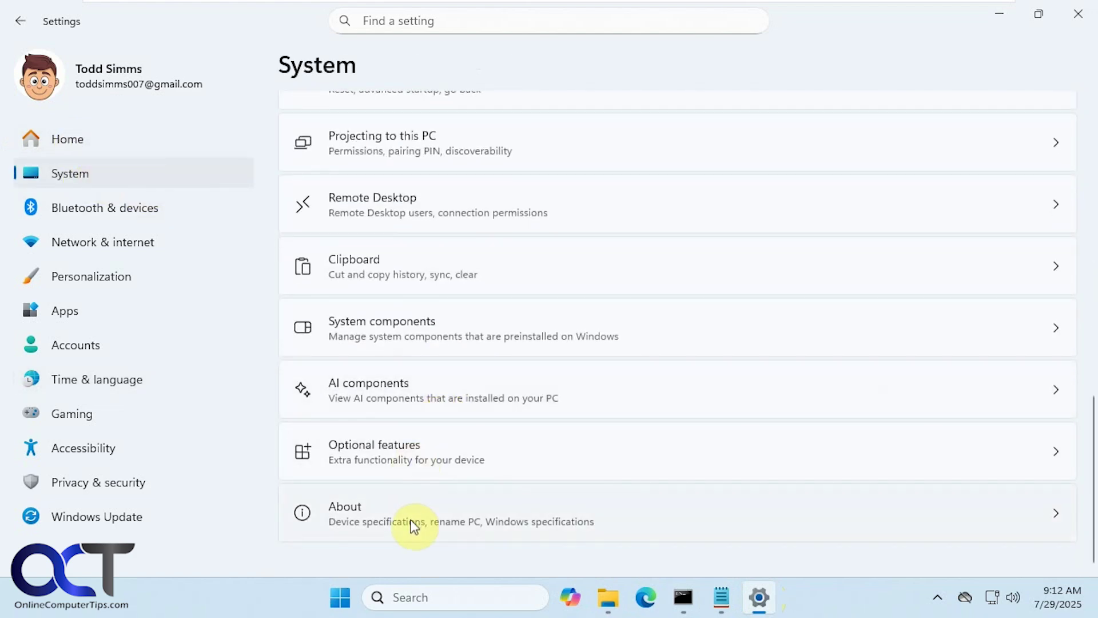
click(414, 521)
scroll(415, 526, down, 6)
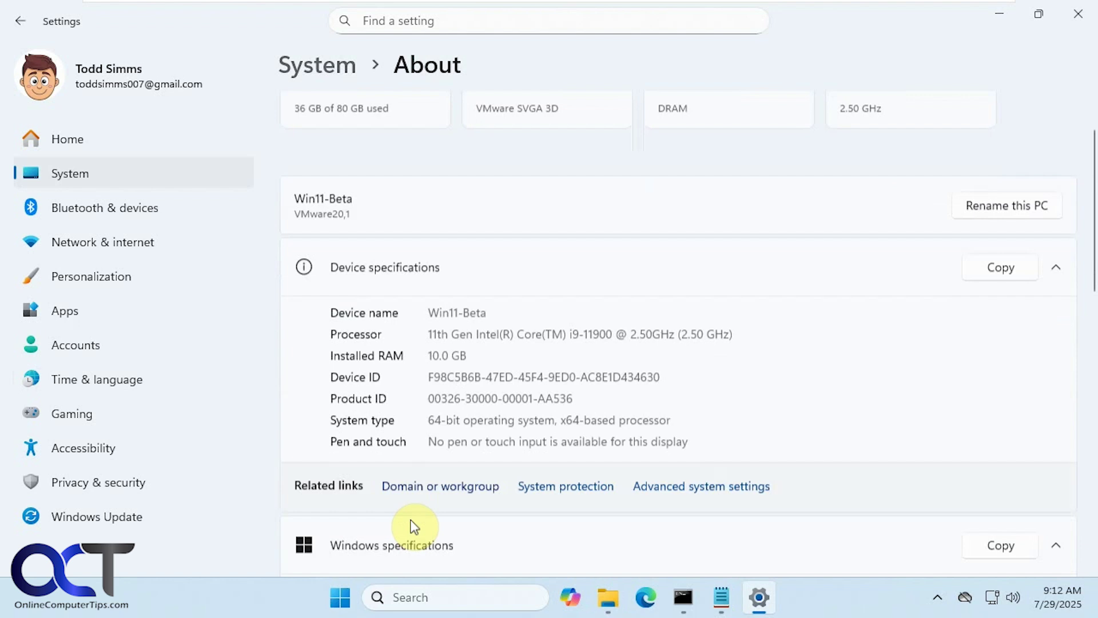
drag(490, 388, 423, 388)
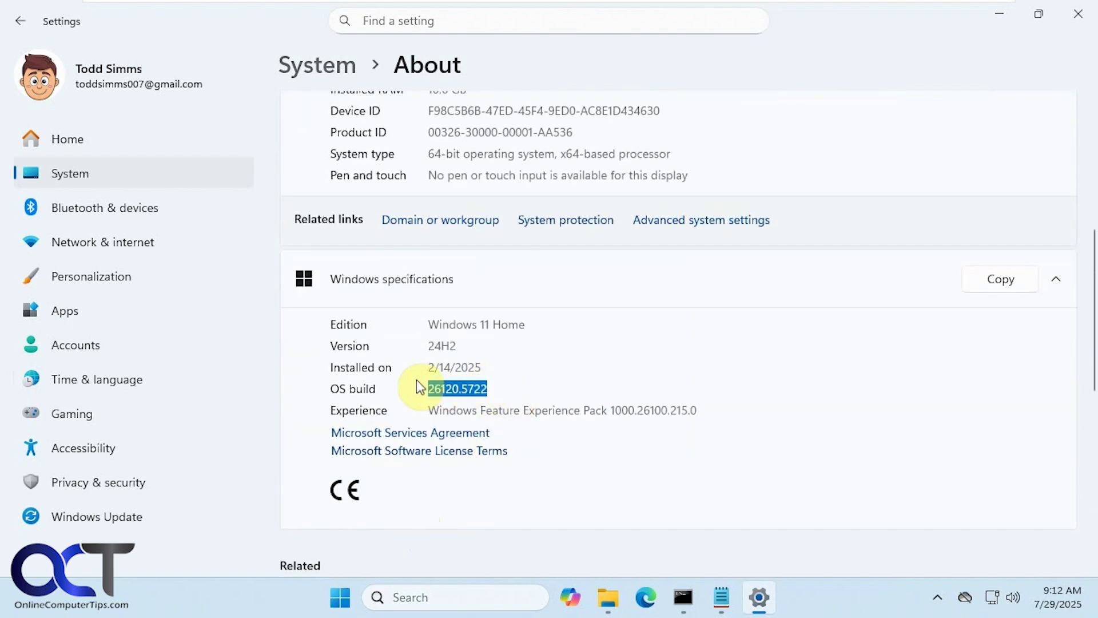
- Highlight the noted build 22635.5240 in Notepad for comparison
click(719, 596)
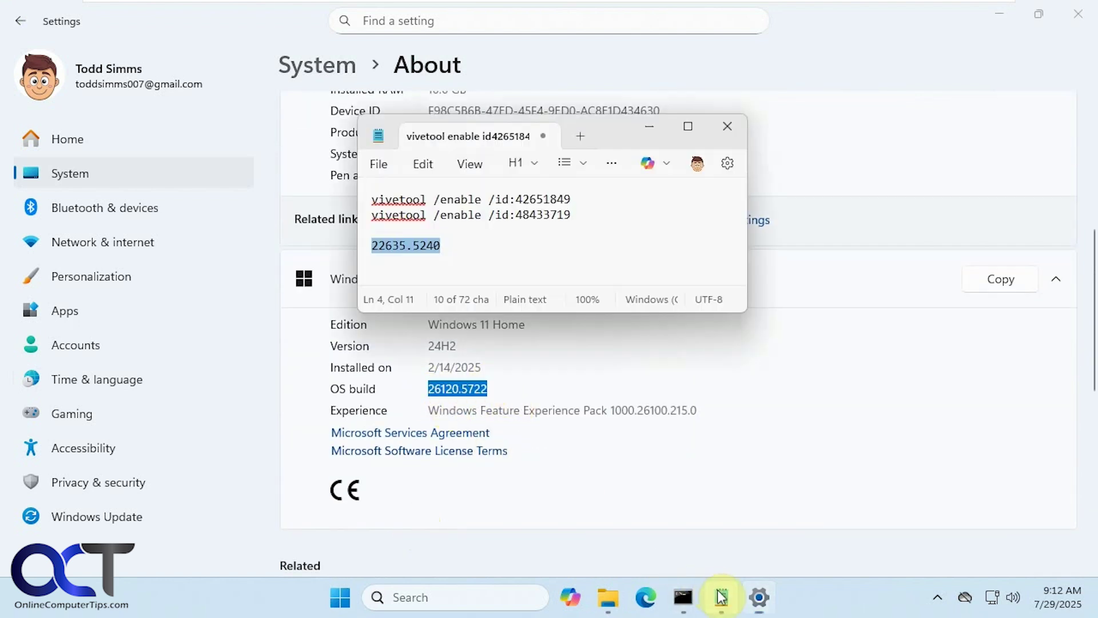
click(446, 245)
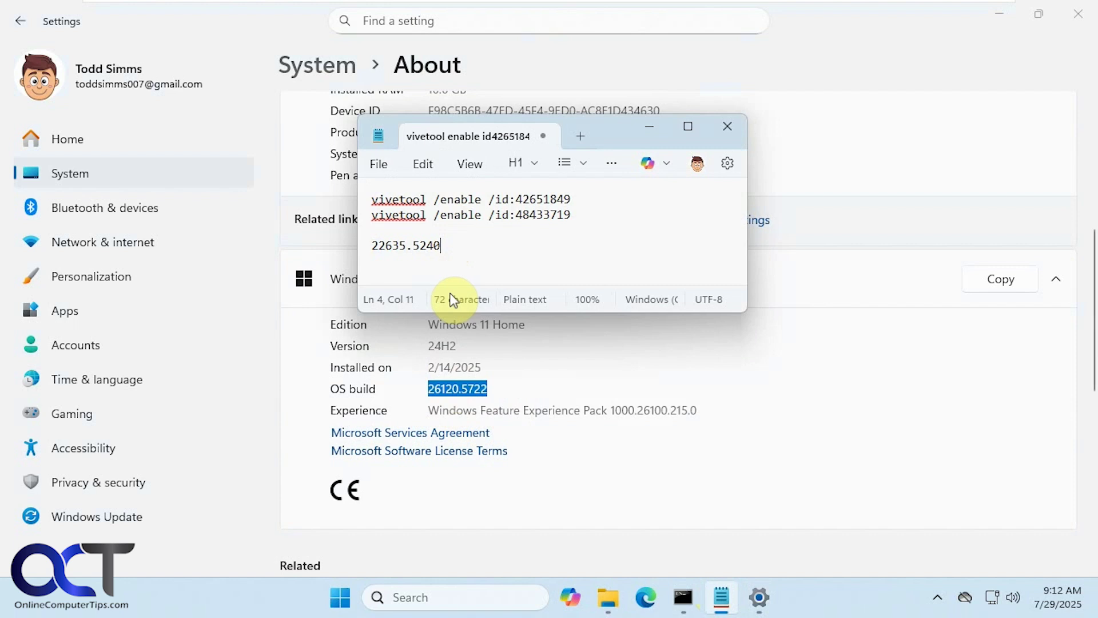
drag(398, 244, 359, 249)
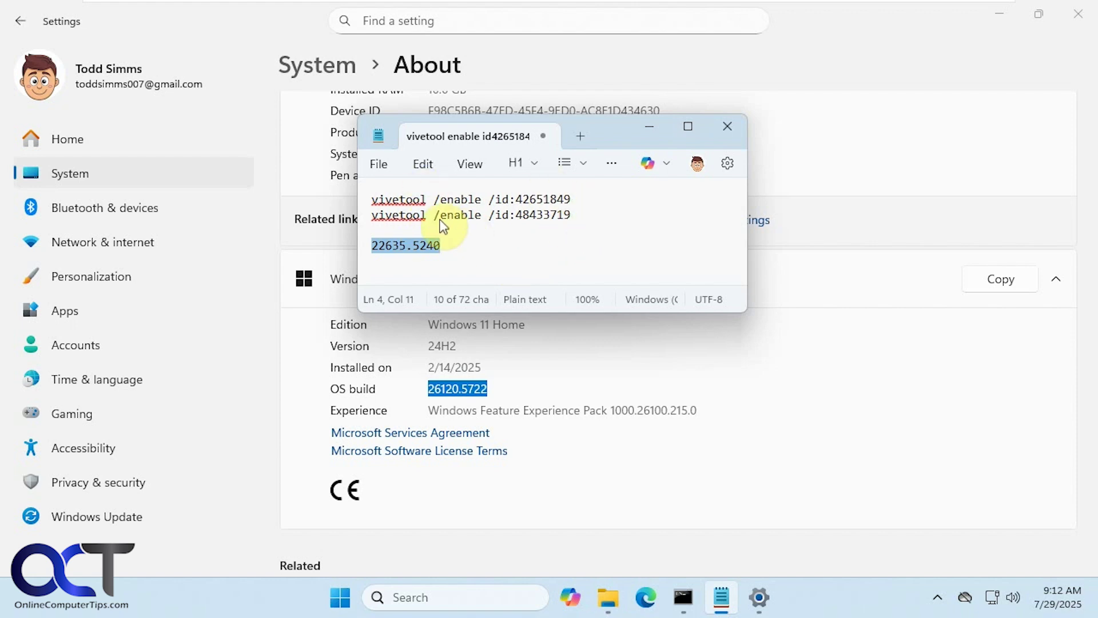
- Minimise Notepad and return Settings to Time & language > Date & time
click(652, 127)
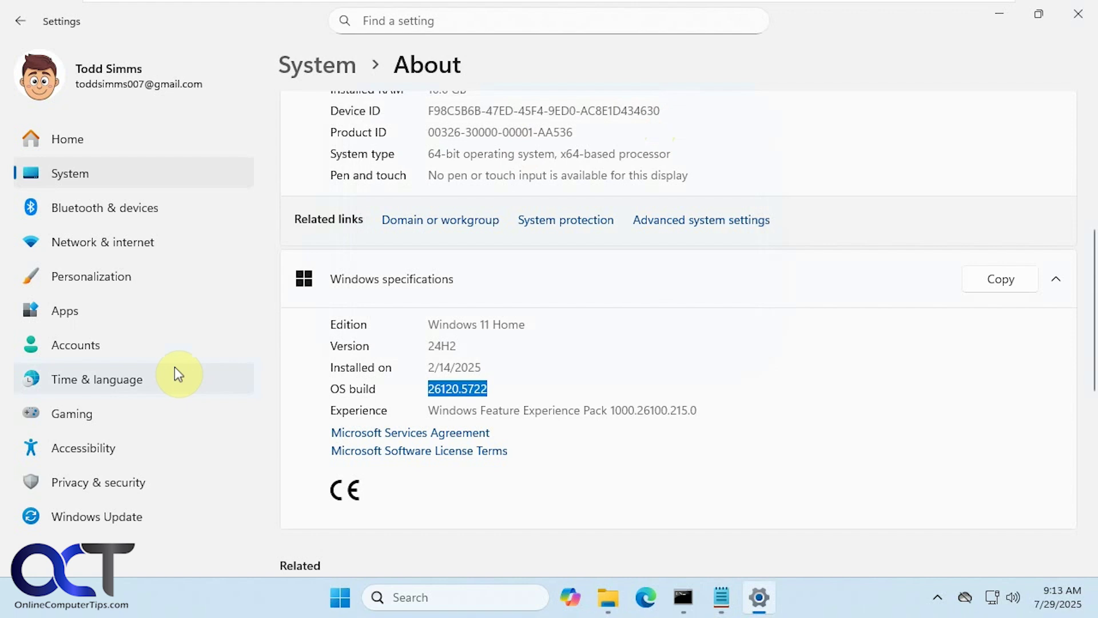
click(98, 378)
click(379, 205)
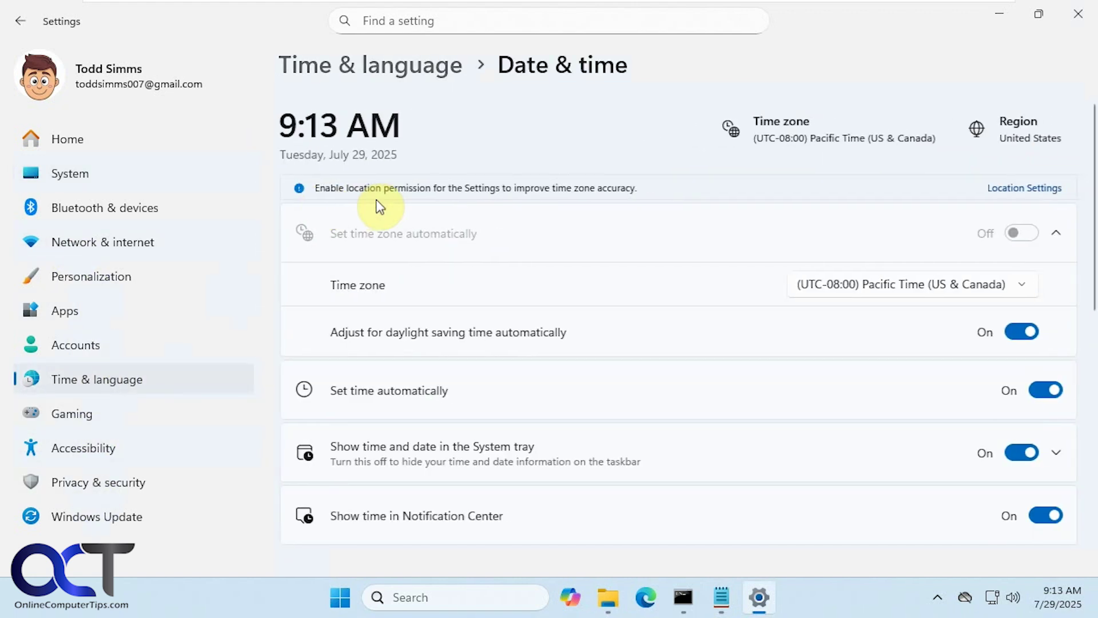
scroll(466, 289, down, 2)
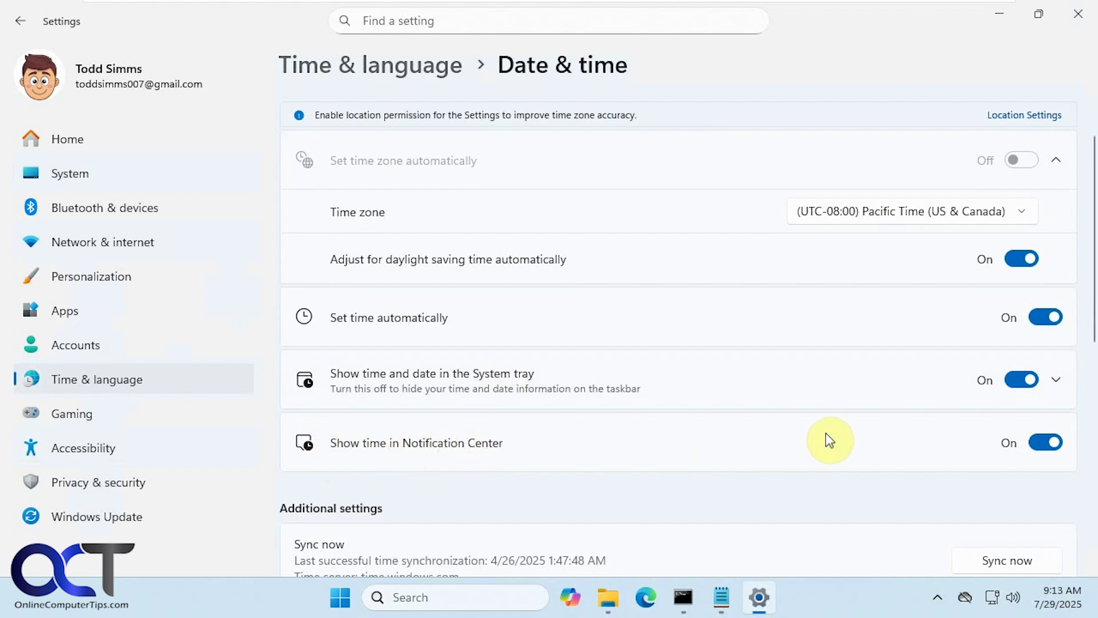
- Open and close the calendar flyout to check the seconds clock, then glance at the notes
click(1031, 585)
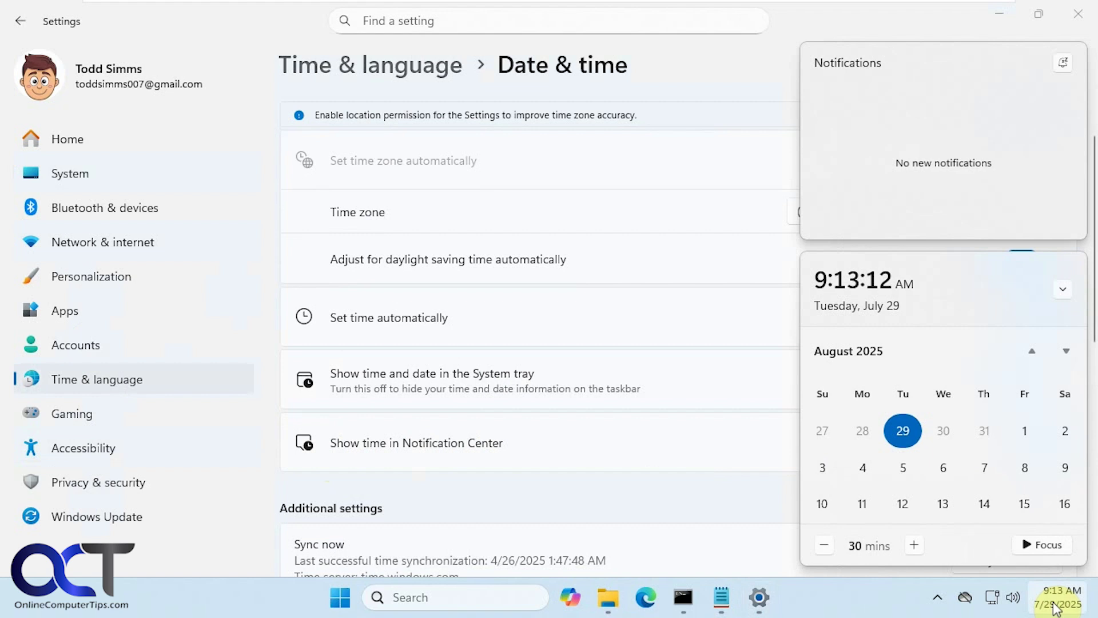
click(1032, 586)
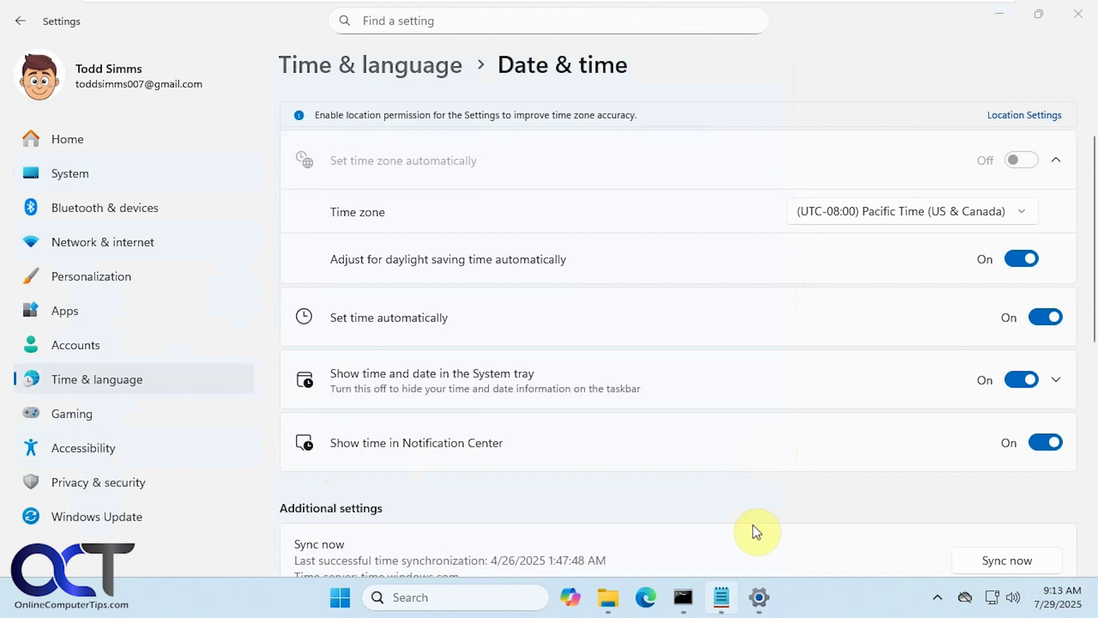
click(722, 597)
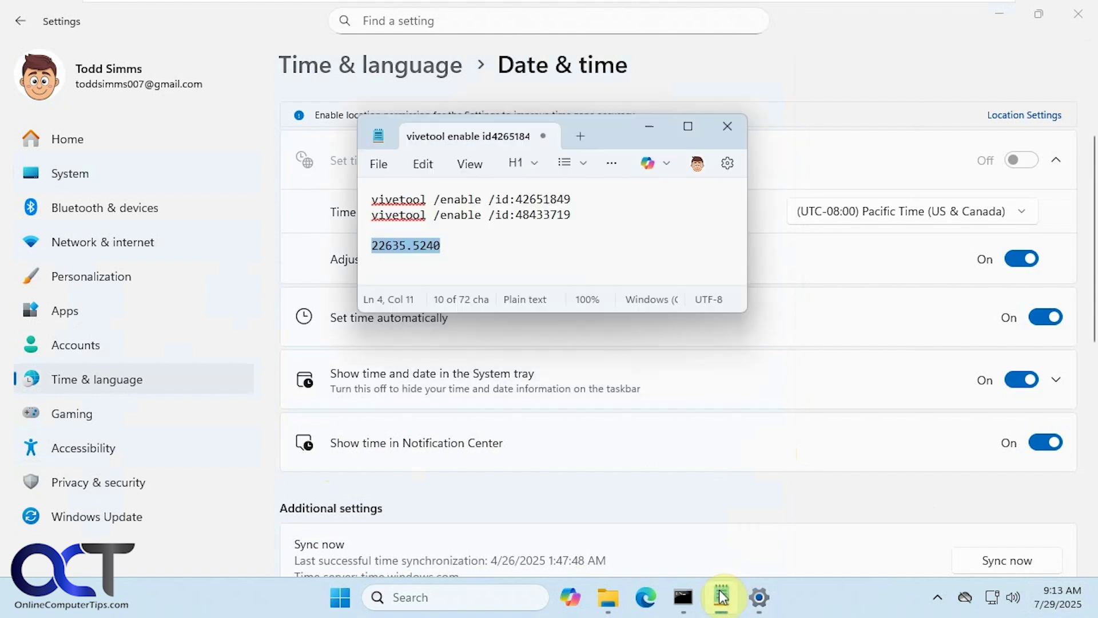
click(647, 125)
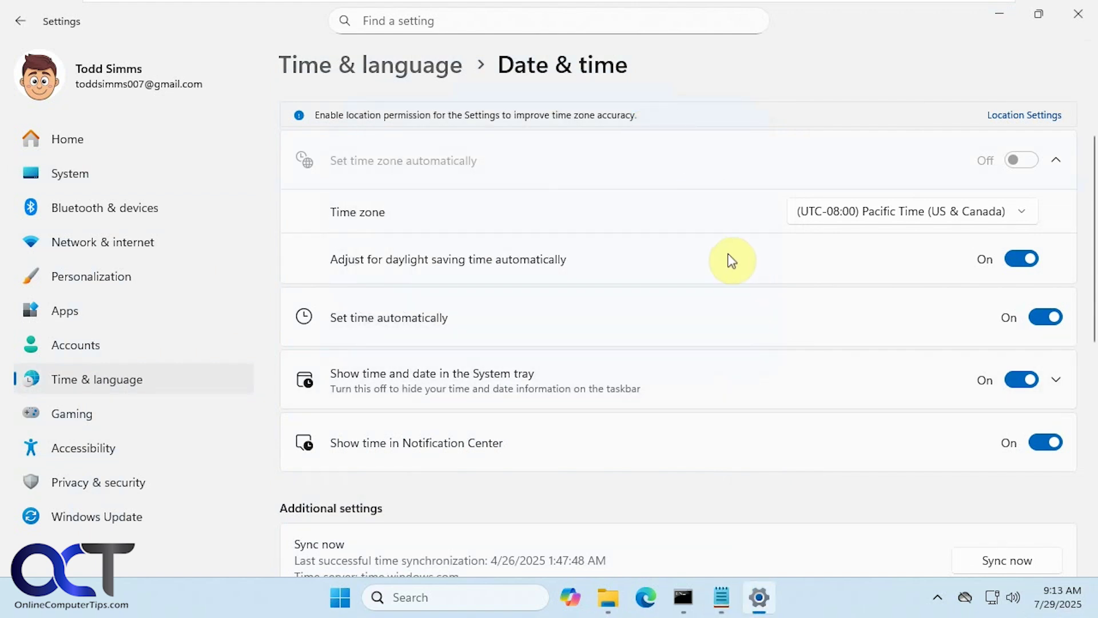